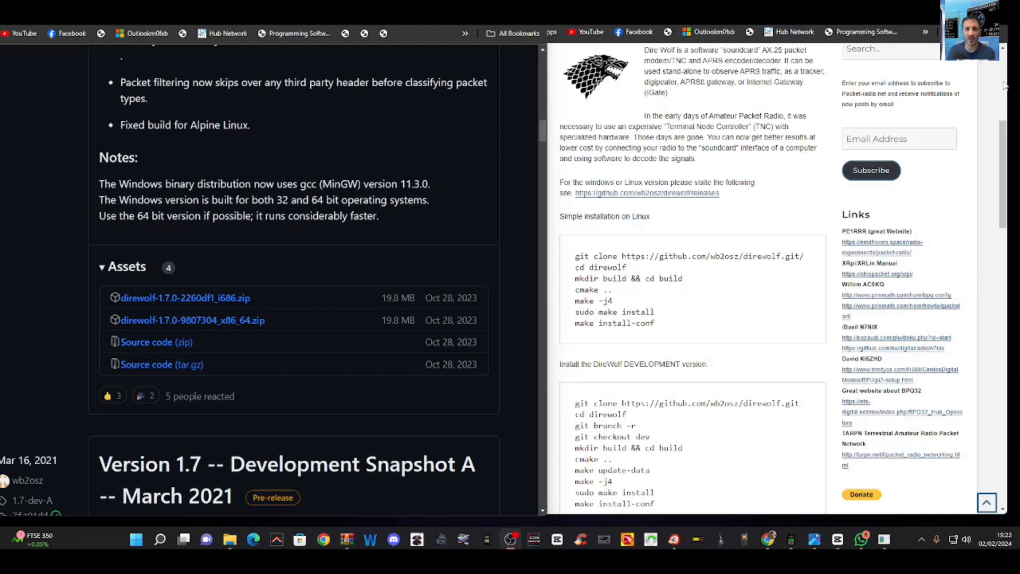
Step: Move the browser window aside and open the DIREWOLF folder from the desktop, placing its window near the top of the screen
left_click(367, 128)
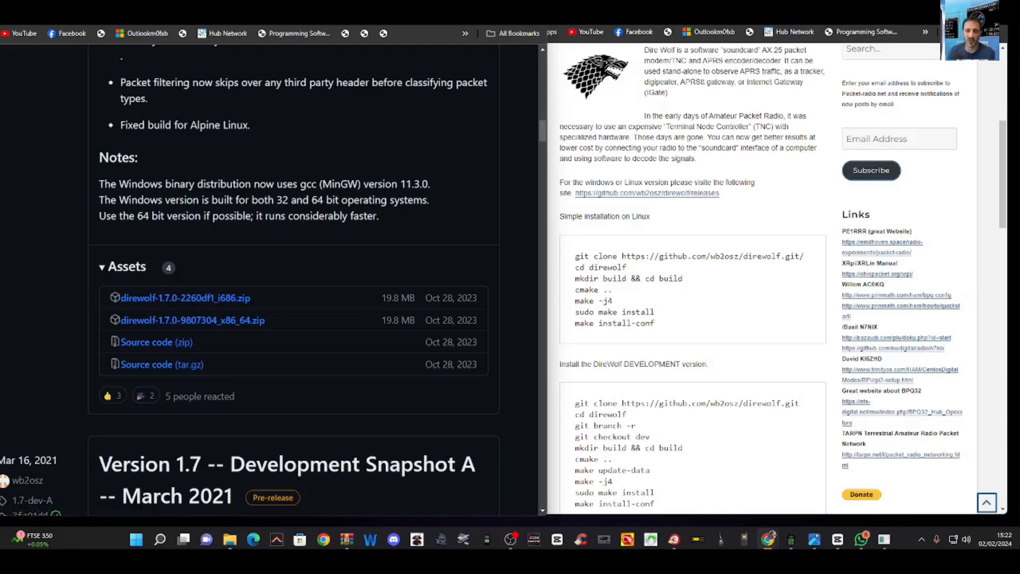
left_click(647, 193)
left_click_drag(691, 11, 607, 11)
left_click(511, 540)
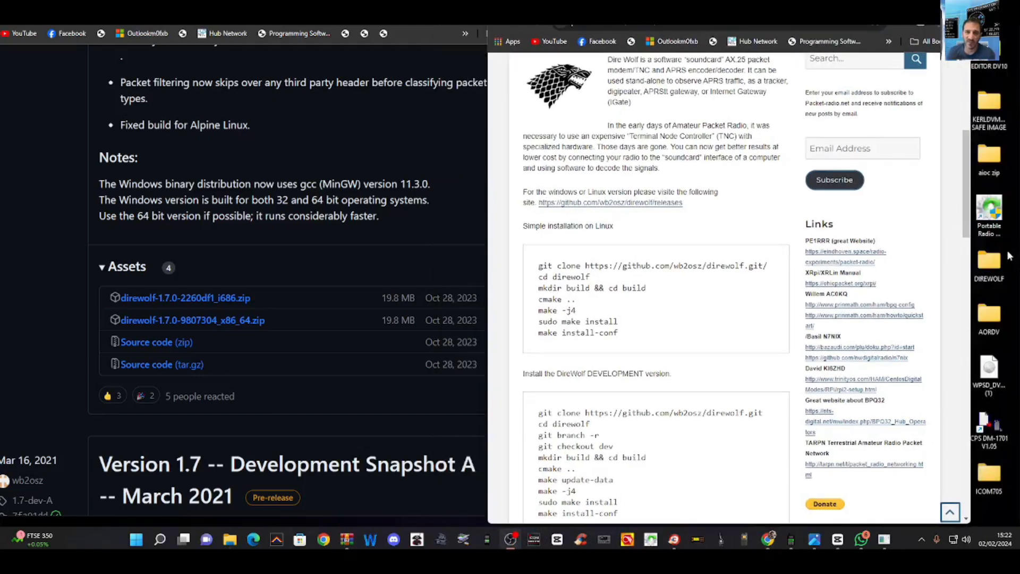
double_click(990, 261)
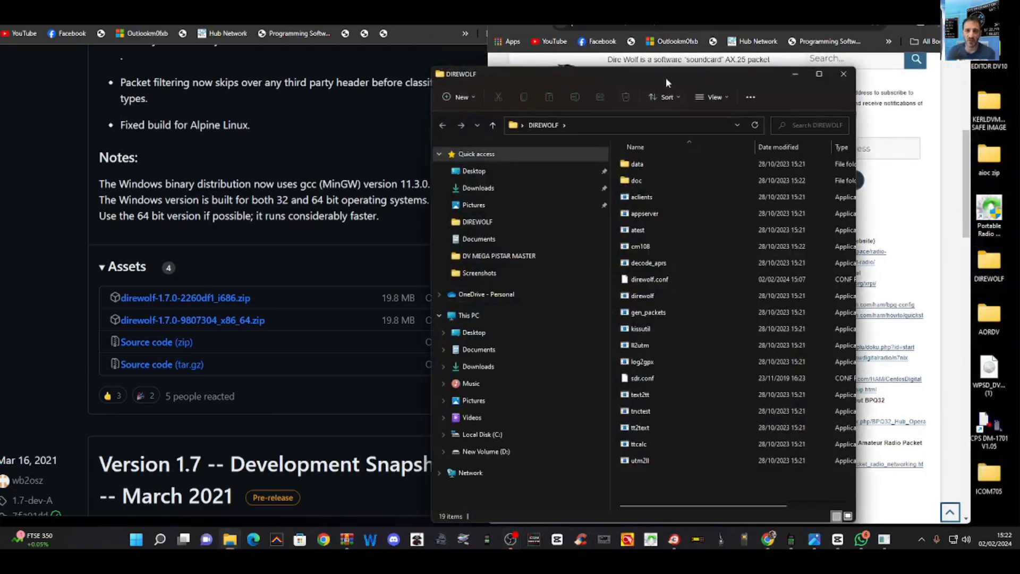
left_click_drag(662, 65, 696, 40)
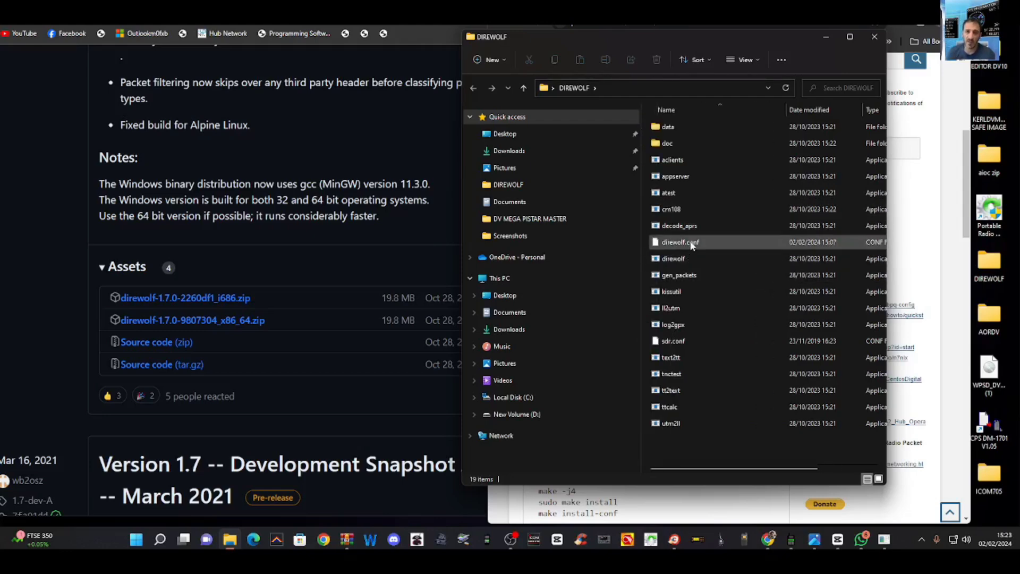
Step: Run the direwolf application to check its startup output and audio device list, and close its console window
left_click(681, 260)
double_click(680, 258)
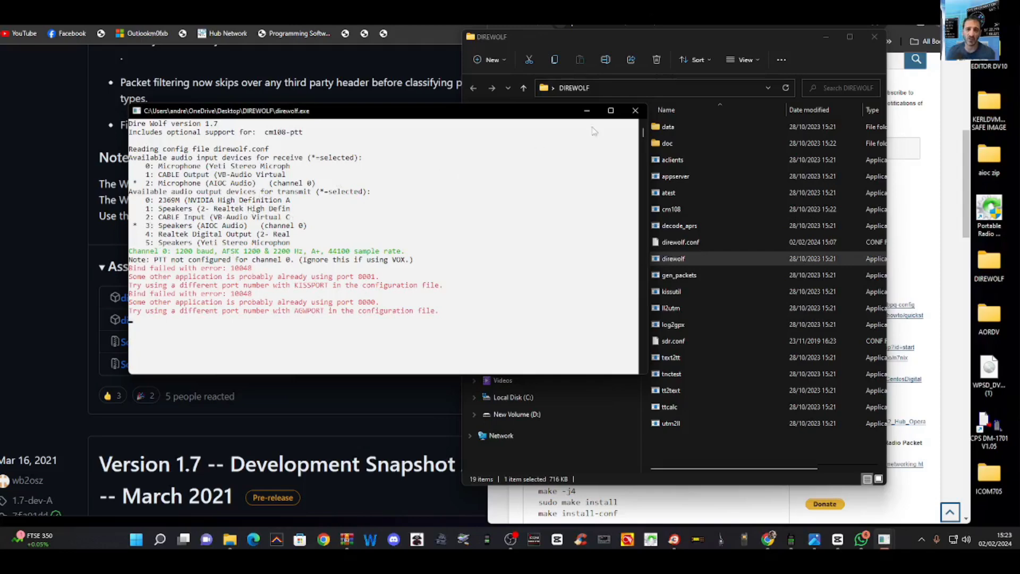
left_click(636, 110)
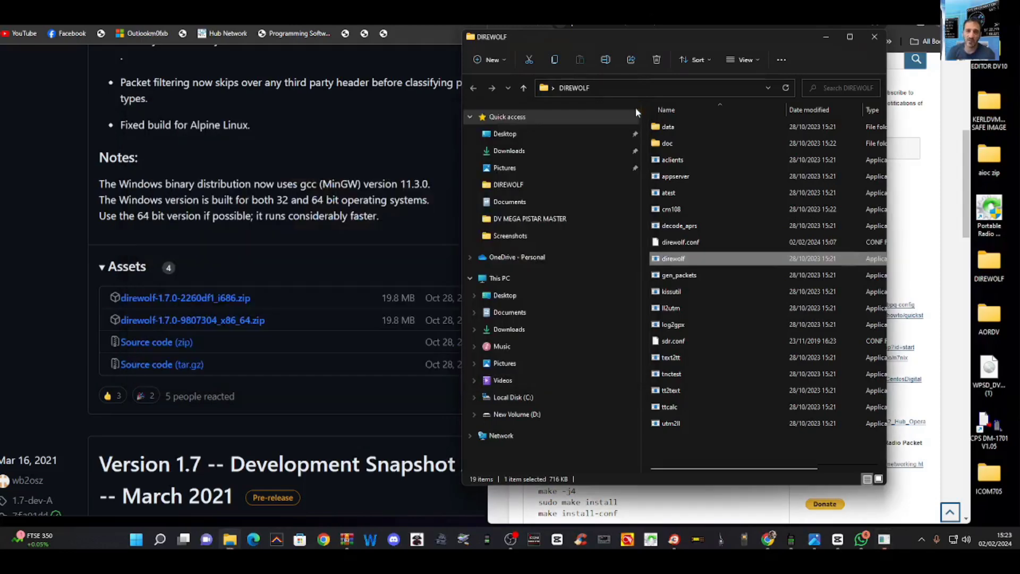
Step: Open the direwolf.conf configuration file in Notepad
left_click(690, 243)
right_click(691, 245)
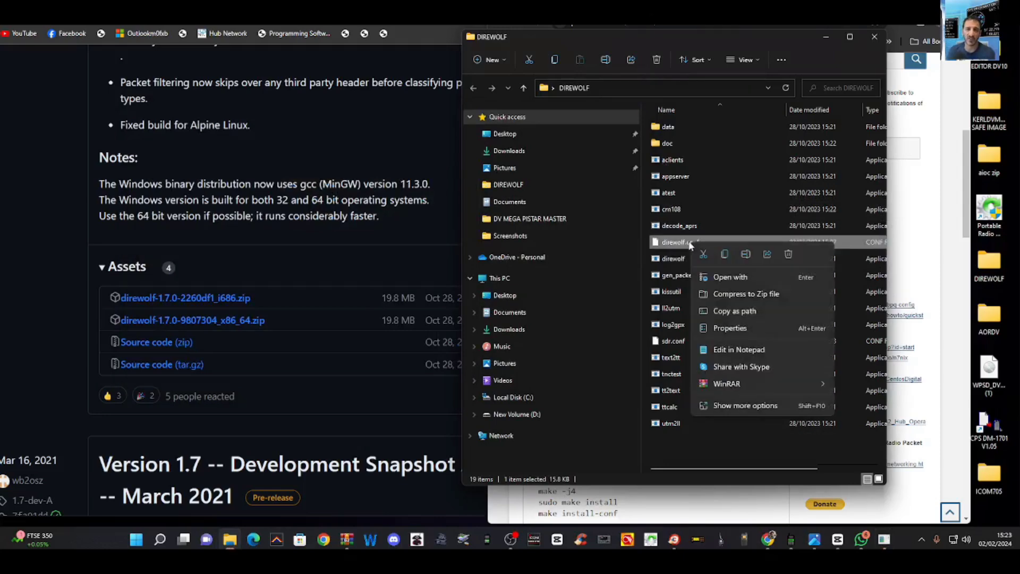
left_click(735, 350)
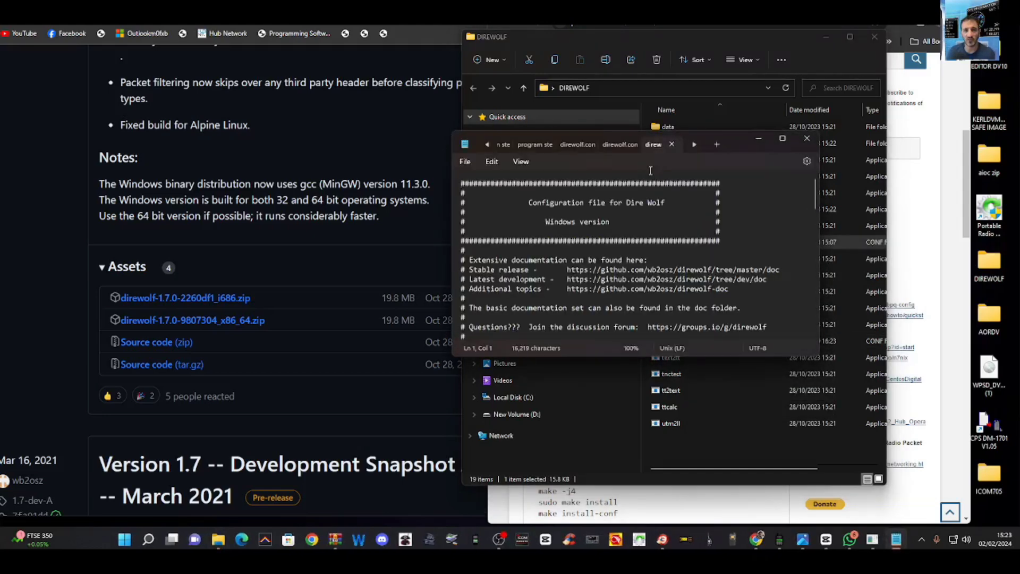
Step: Uncomment the "ADEVICE High" line above "ADEVICE 2 3" in the configuration file and save it
scroll(707, 212, "down", 9)
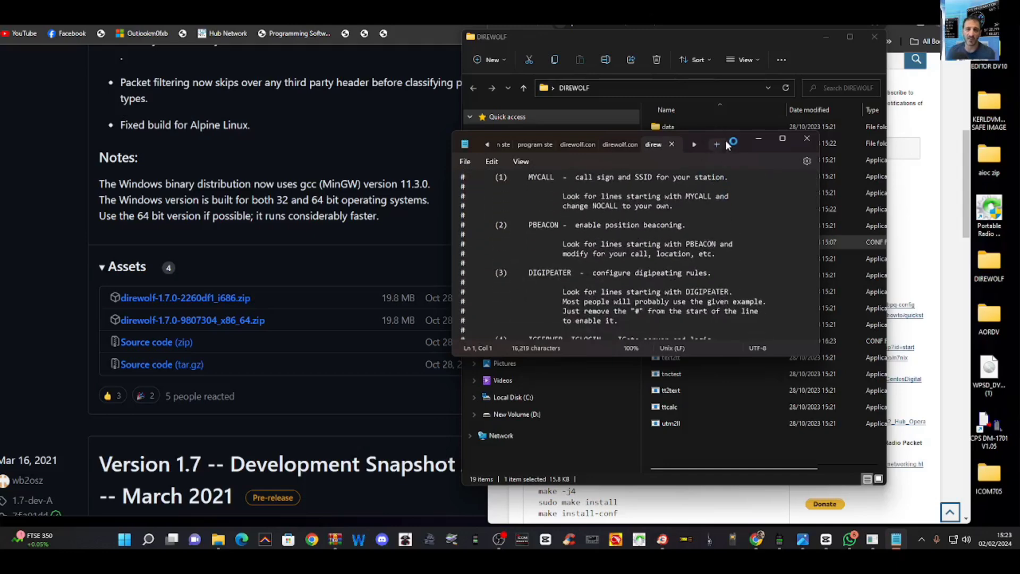
left_click_drag(737, 143, 768, 120)
scroll(741, 201, "down", 3)
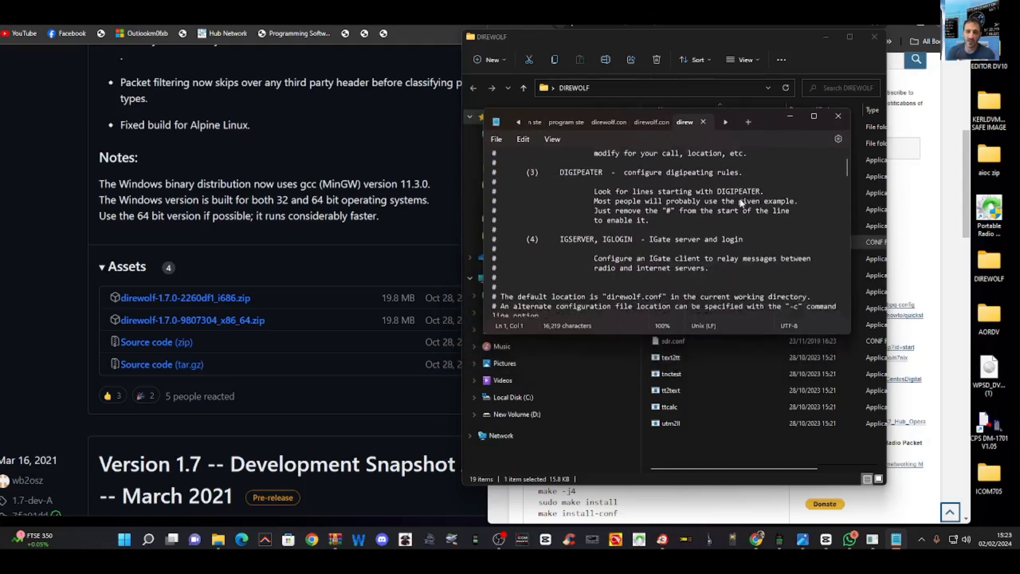
scroll(740, 201, "down", 6)
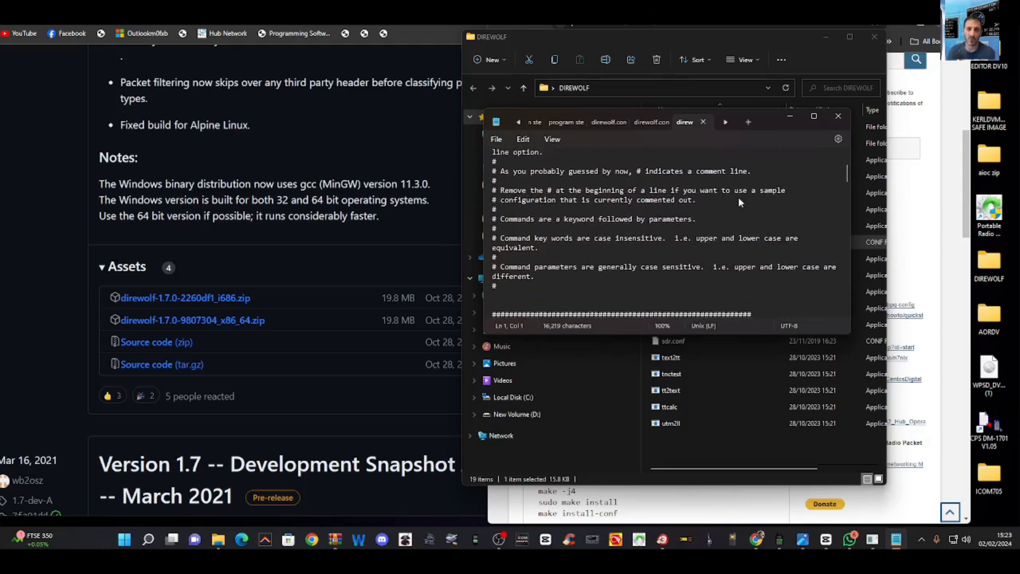
scroll(741, 200, "down", 12)
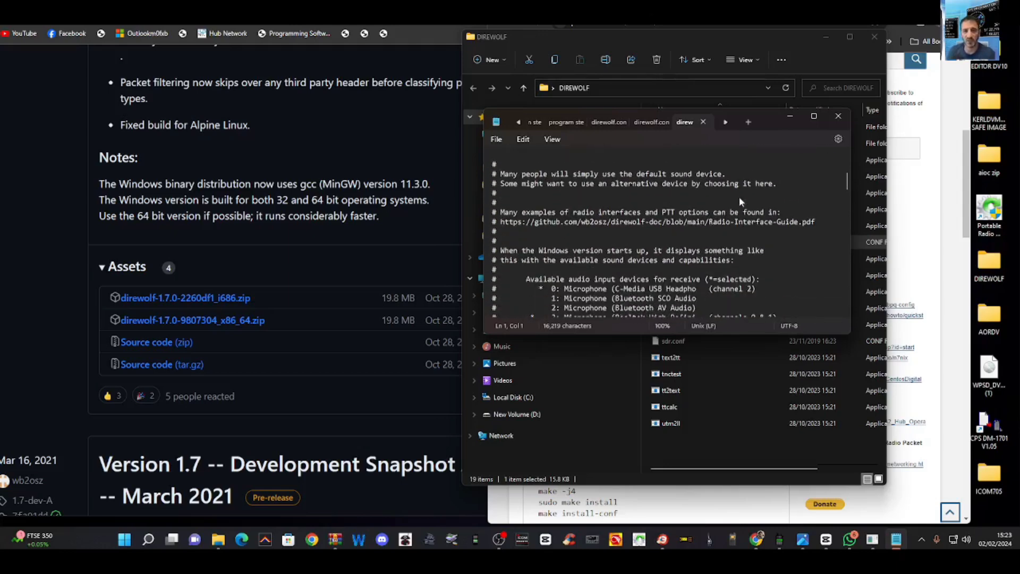
scroll(740, 195, "up", 2)
scroll(740, 195, "down", 4)
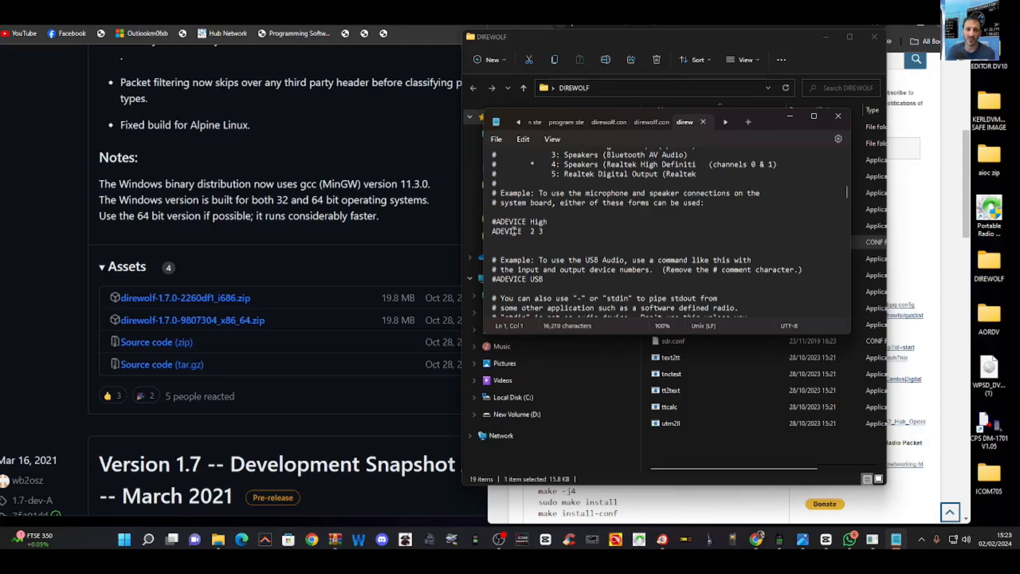
left_click(531, 225)
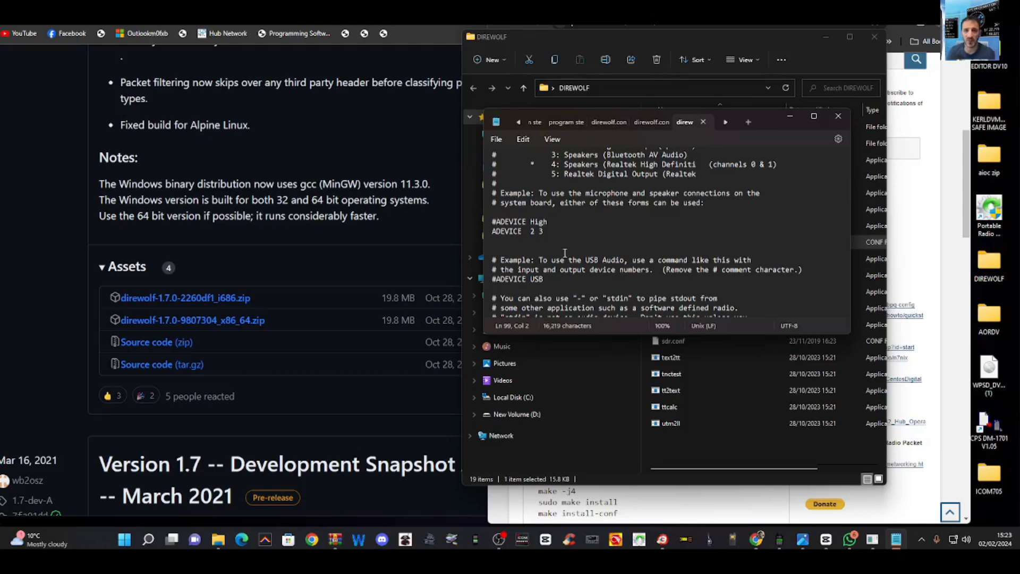
key("BackSpace")
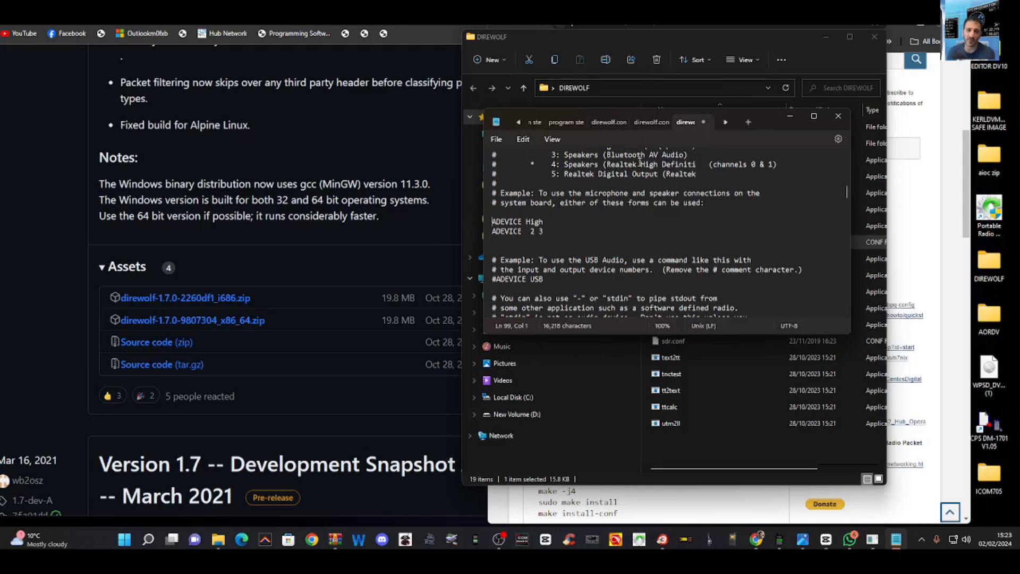
left_click(497, 141)
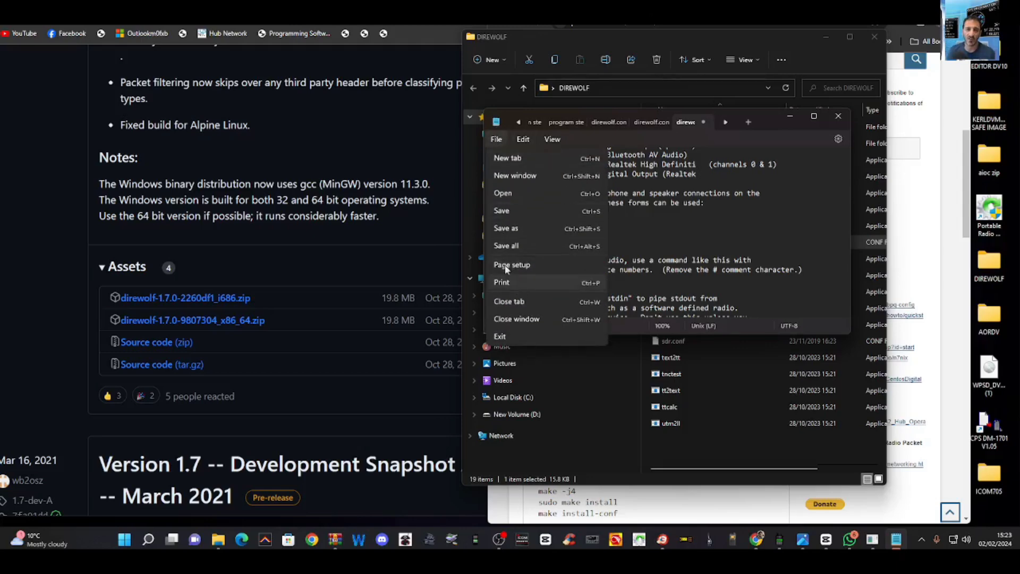
left_click(506, 212)
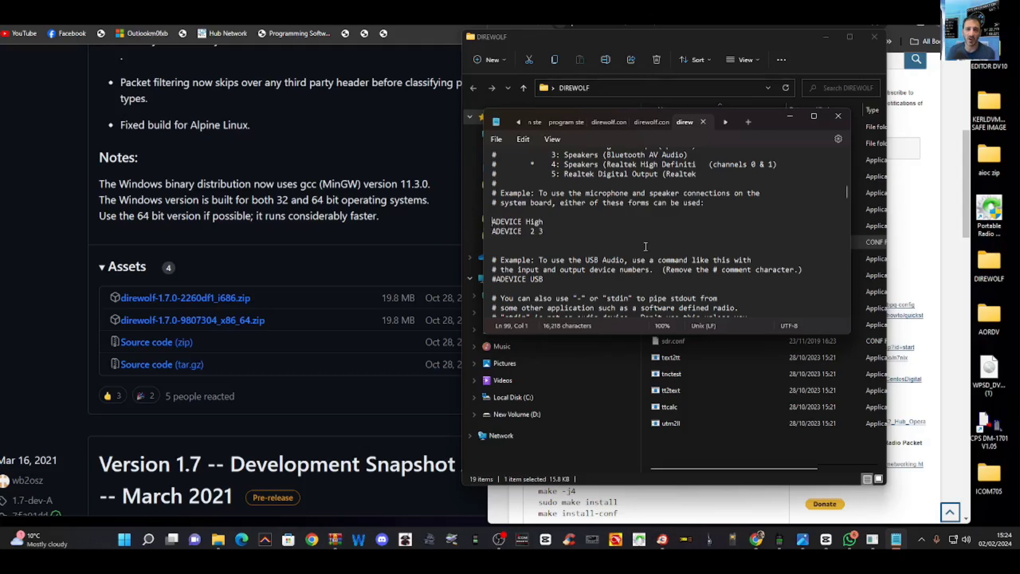
Step: Review the remaining audio device settings in direwolf.conf, minimize the DIREWOLF folder window and close Notepad
scroll(646, 247, "down", 4)
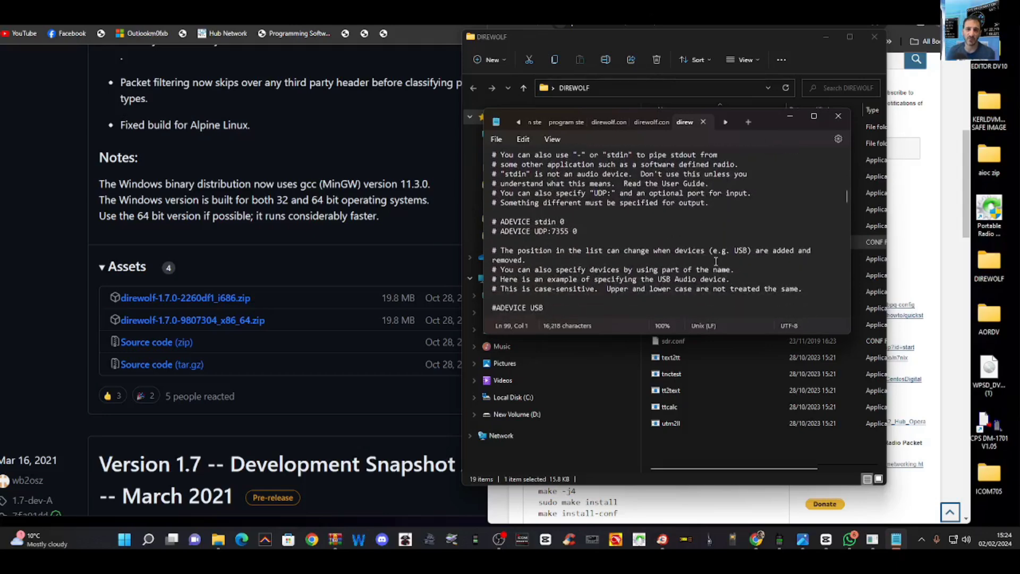
scroll(716, 262, "down", 4)
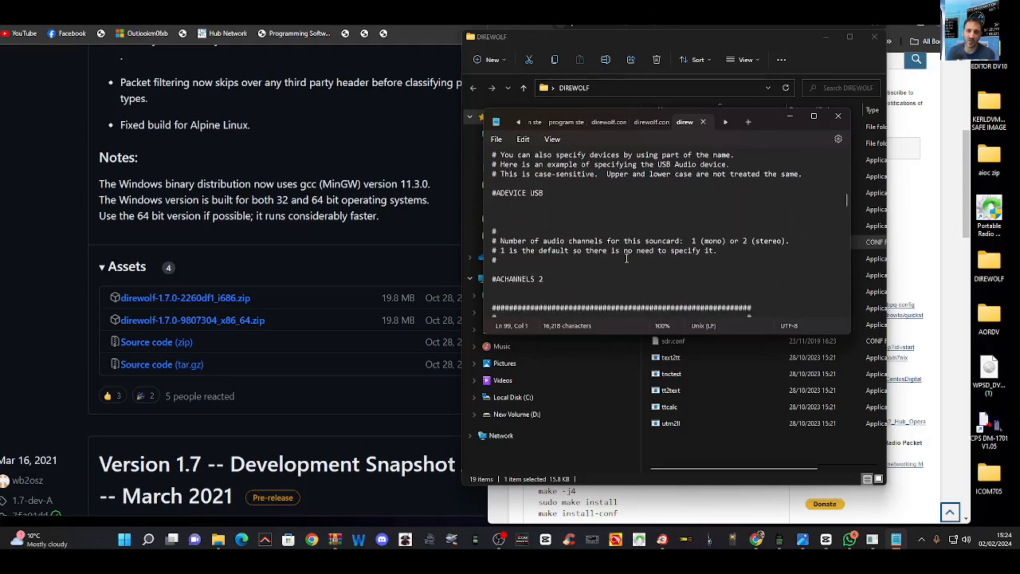
scroll(541, 226, "up", 8)
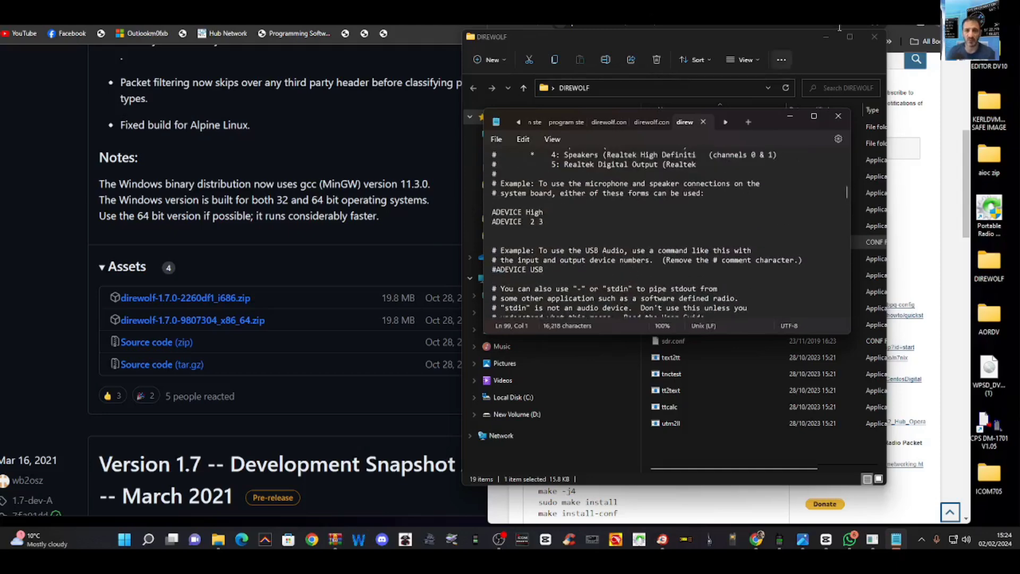
left_click(826, 37)
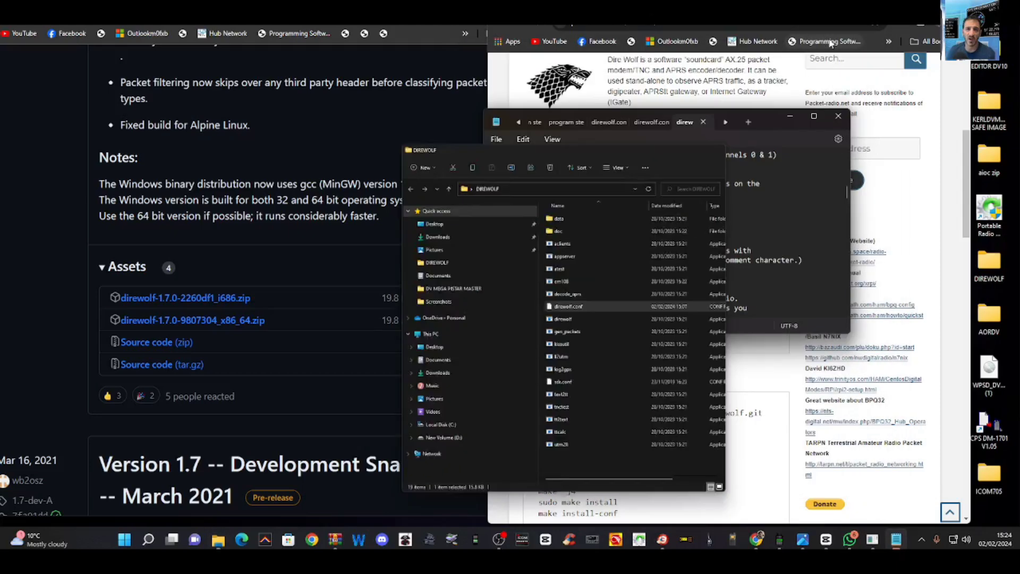
left_click(839, 116)
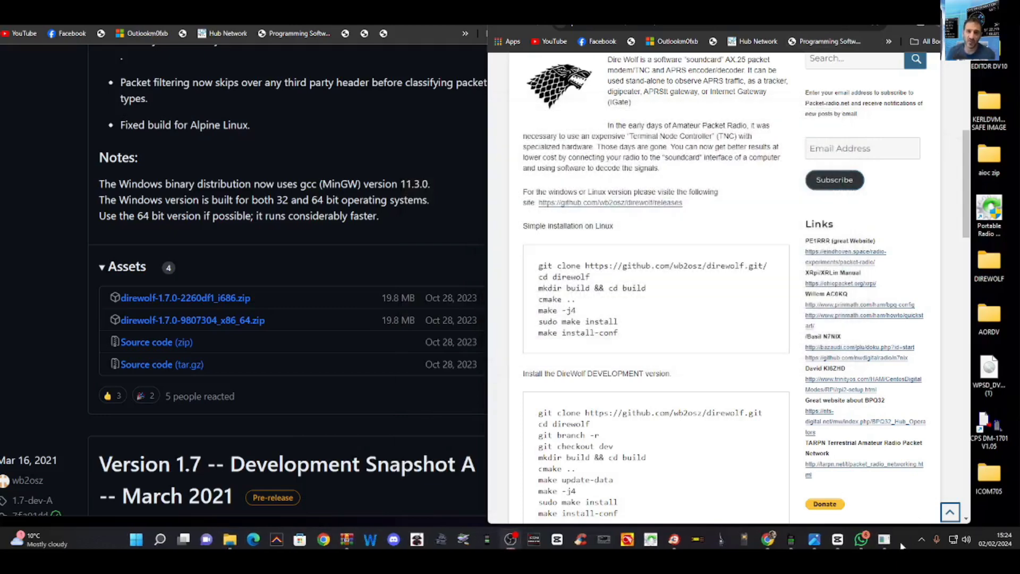
Step: Bring up the Dire Wolf console that is already running and shut it down
left_click(884, 539)
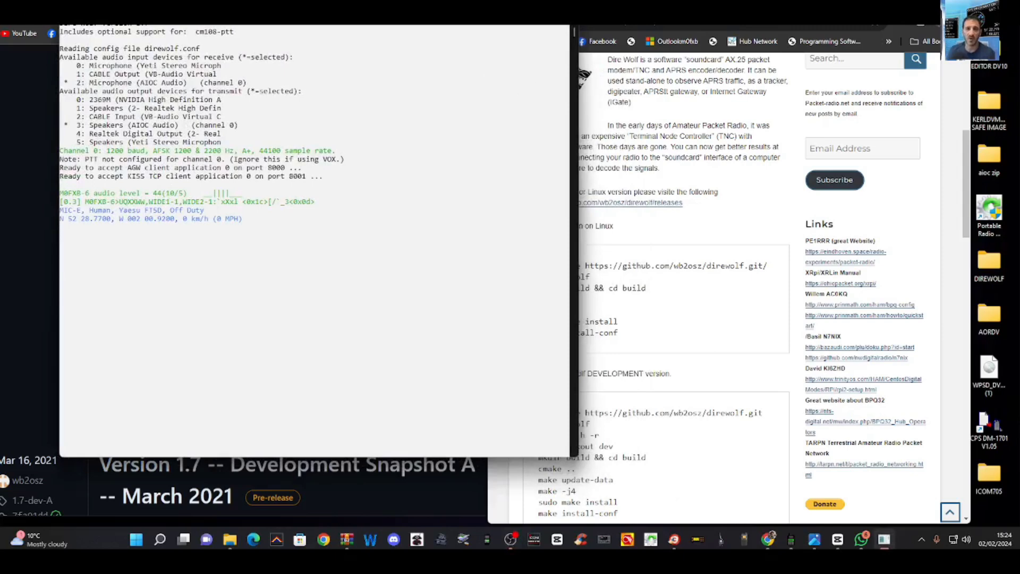
type("QRT")
key("Return")
key("ctrl+c")
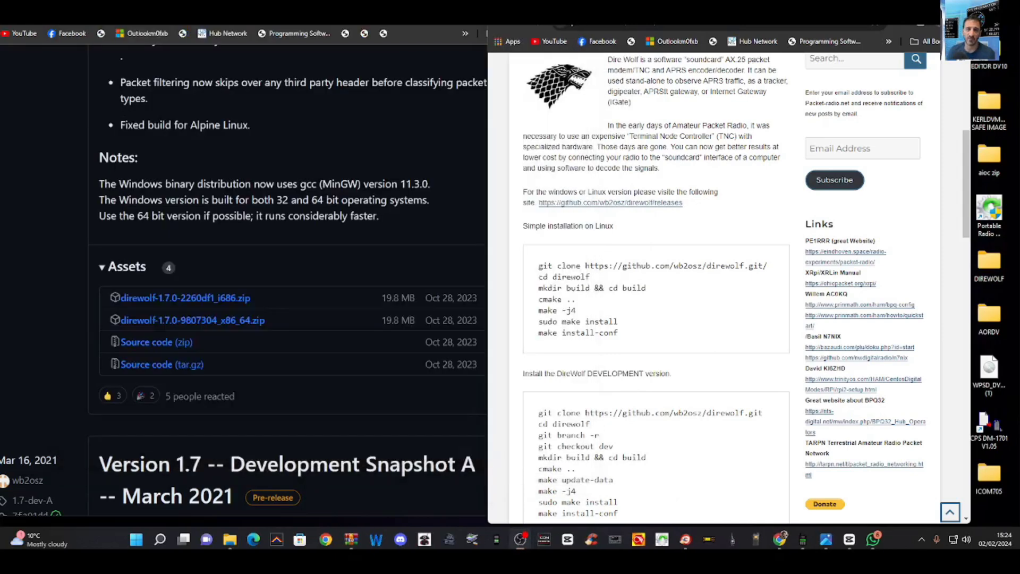
Step: Reopen the DIREWOLF folder from the desktop and launch the direwolf application again
double_click(990, 263)
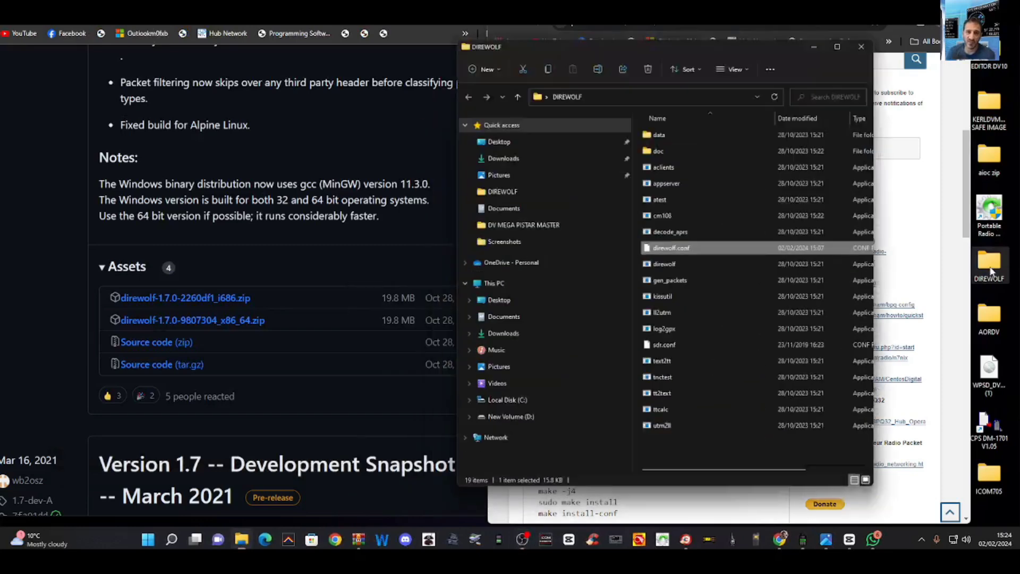
left_click(679, 242)
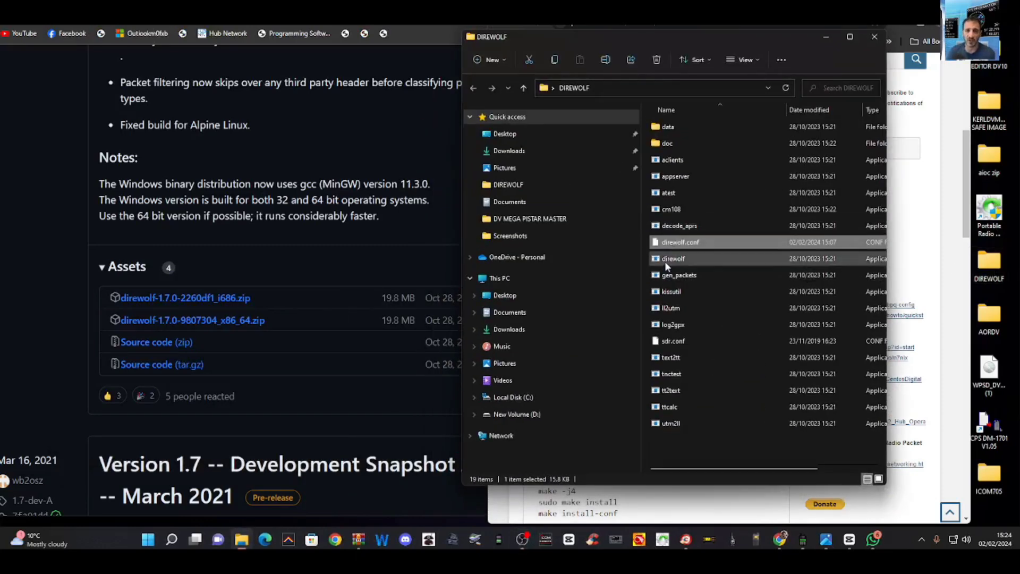
double_click(670, 260)
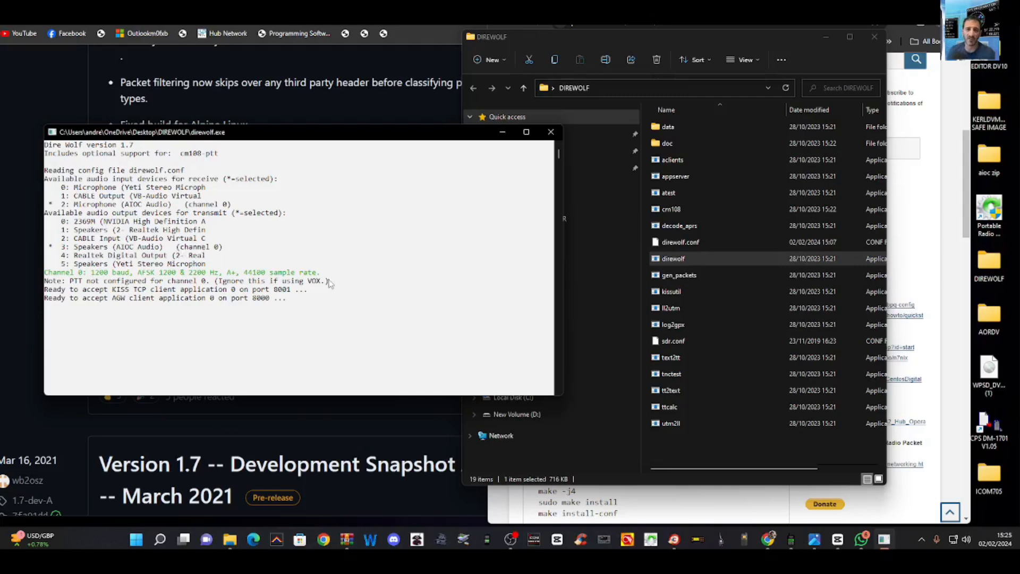
left_click(510, 539)
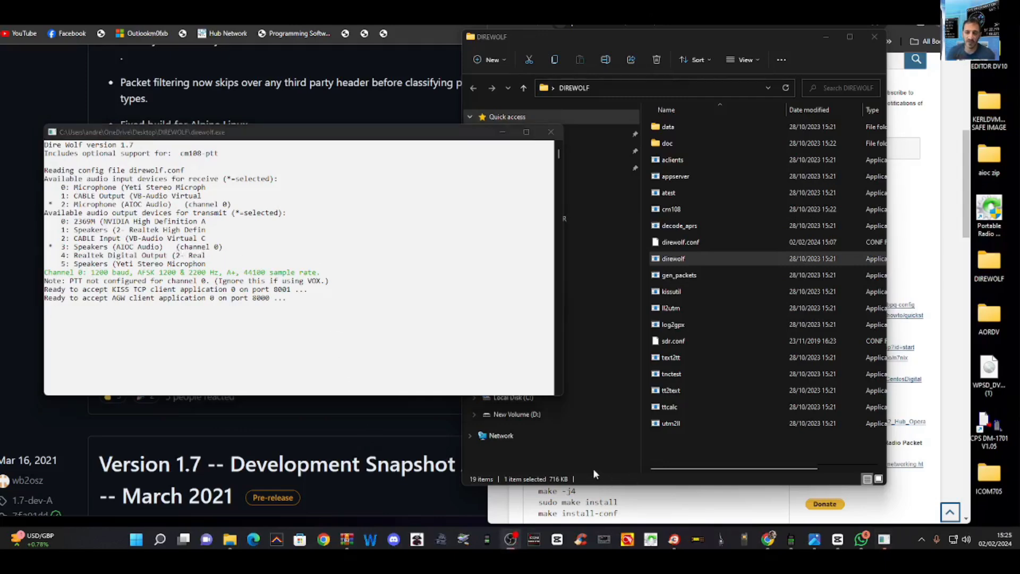